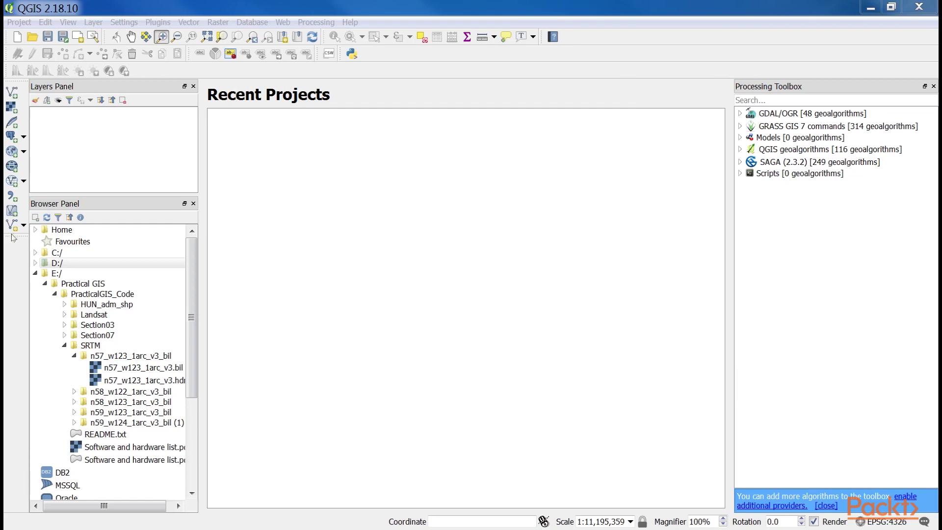
Enlarge the Browser panel taller and wider by dragging its splitters.
left_click(110, 215)
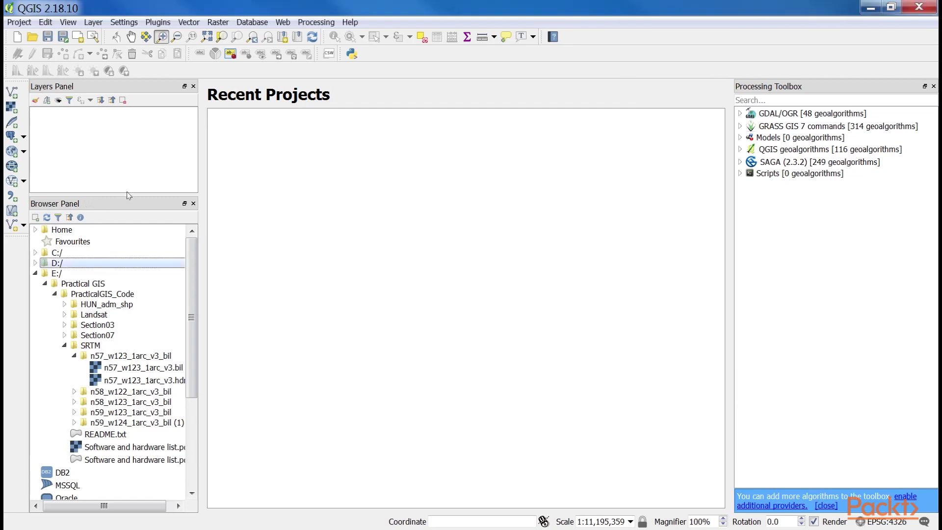
left_click_drag(127, 195, 139, 120)
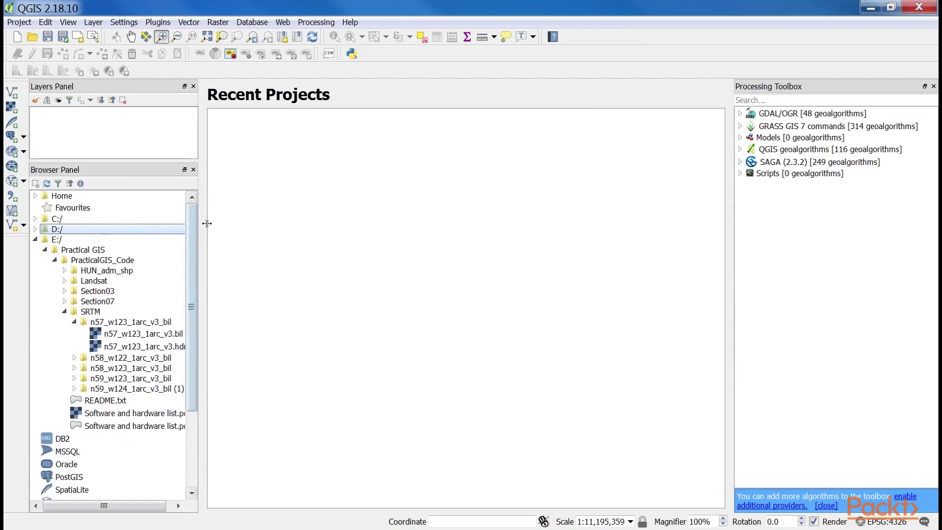
left_click_drag(207, 223, 270, 225)
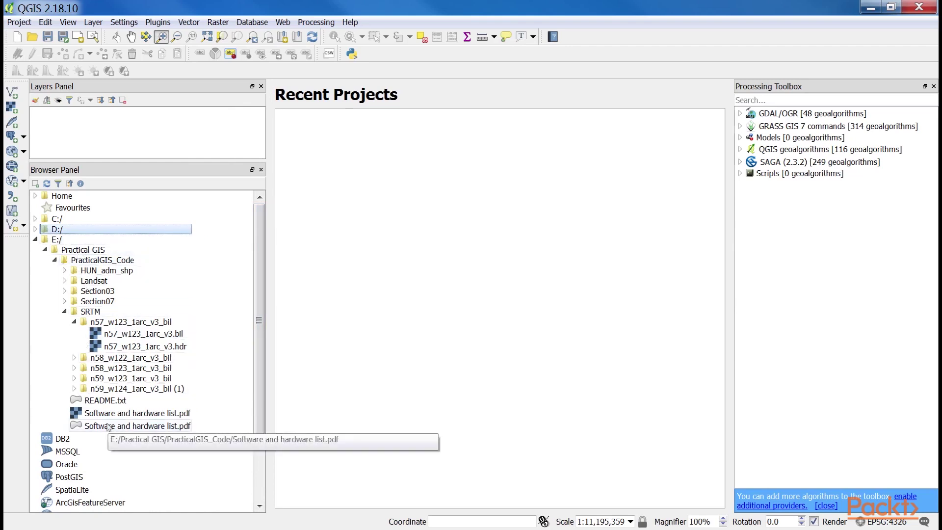
Expand the Landsat and HUN_adm_shp folders in the browser tree to show their files.
left_click(64, 311)
left_click(64, 311)
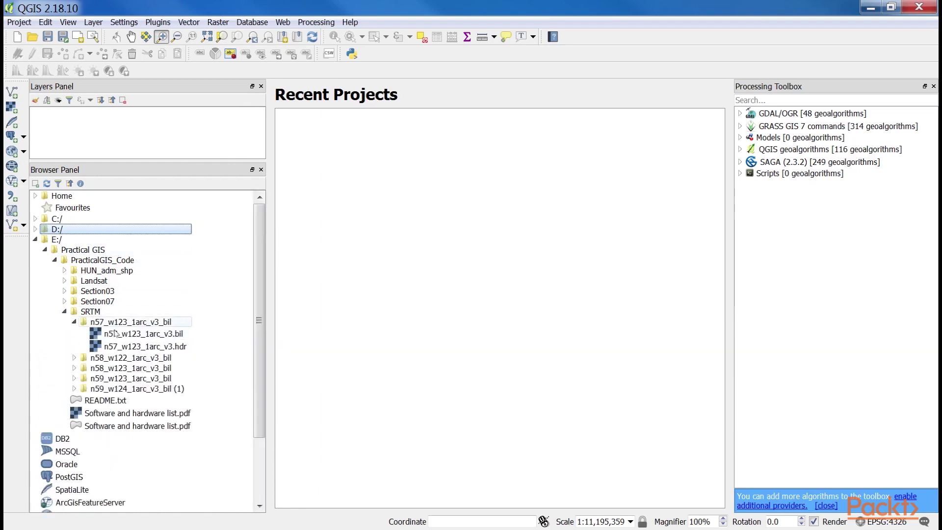
left_click(64, 281)
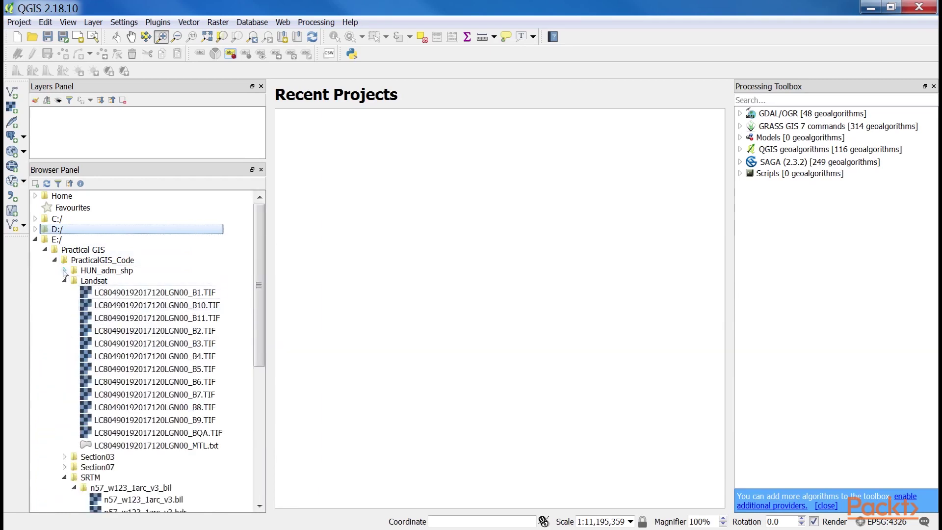
left_click(64, 271)
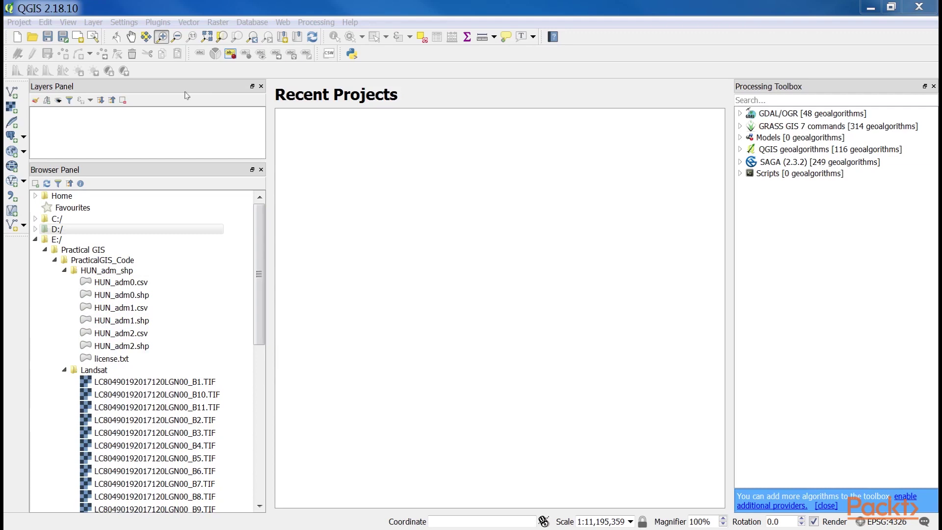
Undock the Browser panel and re-dock it above the Layers panel.
left_click(68, 23)
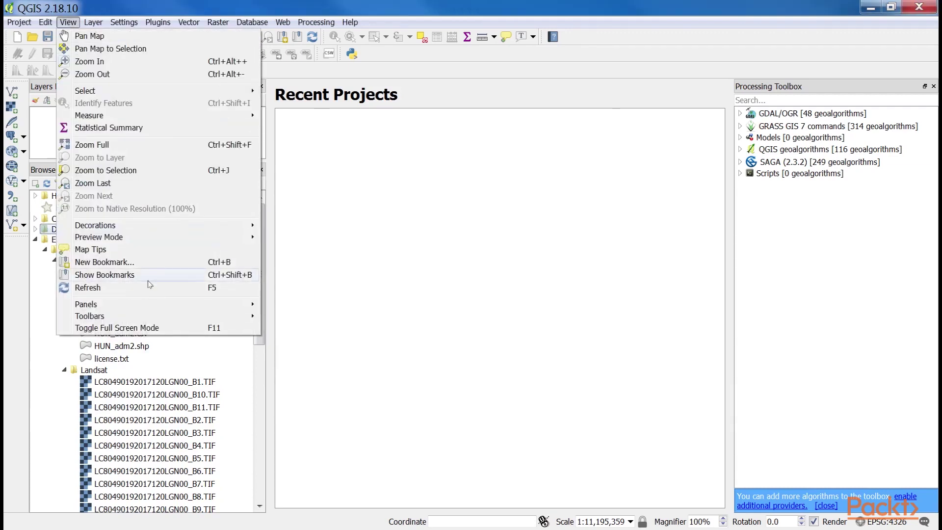
mouse_move(158, 305)
left_click(497, 242)
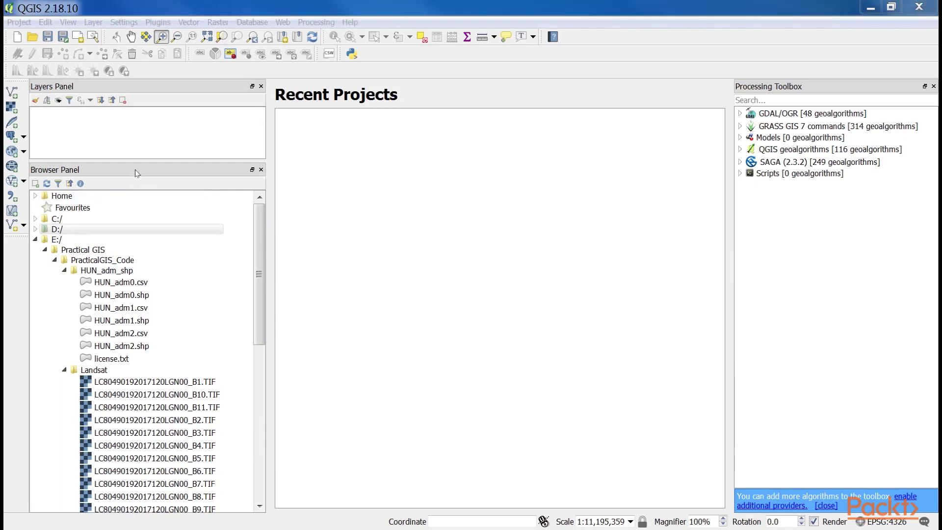
left_click_drag(138, 172, 185, 177)
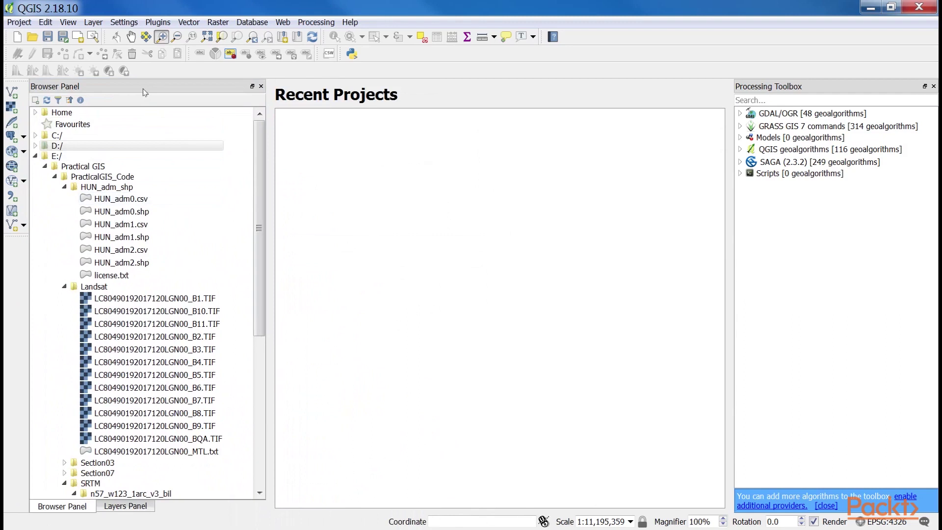
left_click_drag(140, 88, 142, 125)
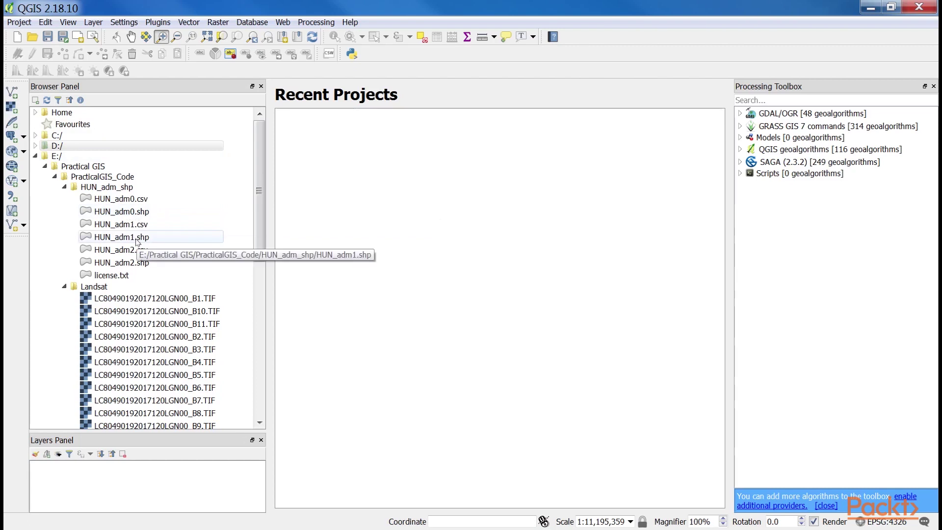
Scroll the browser down to the SRTM n57_w123_1arc_v3_bil folder.
scroll(137, 243, "down", 1)
scroll(138, 247, "down", 2)
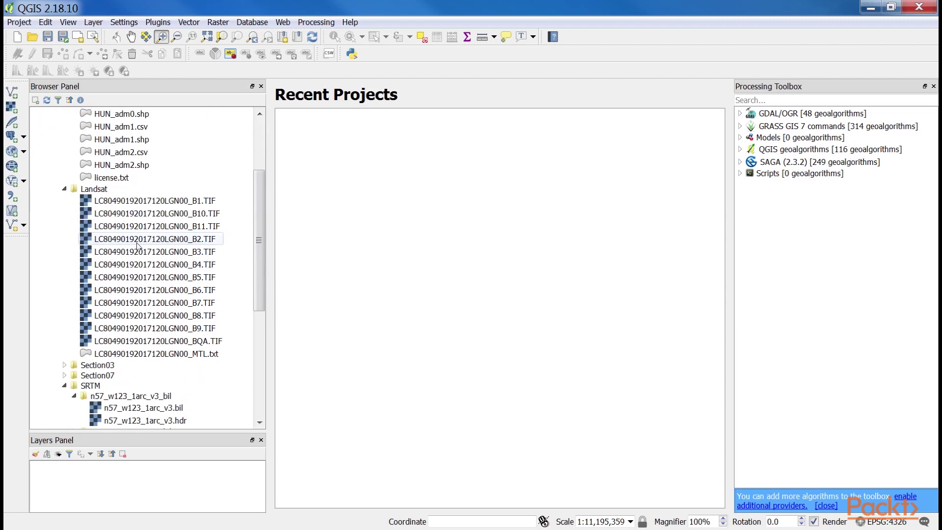
scroll(137, 245, "down", 6)
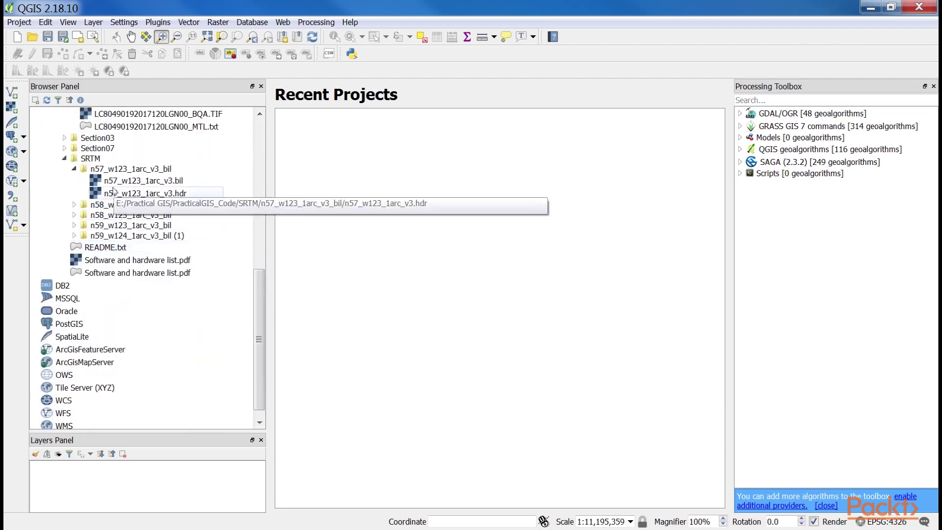
Add n57_w123_1arc_v3.bil as a greyscale layer and enlarge the Layers panel.
double_click(118, 181)
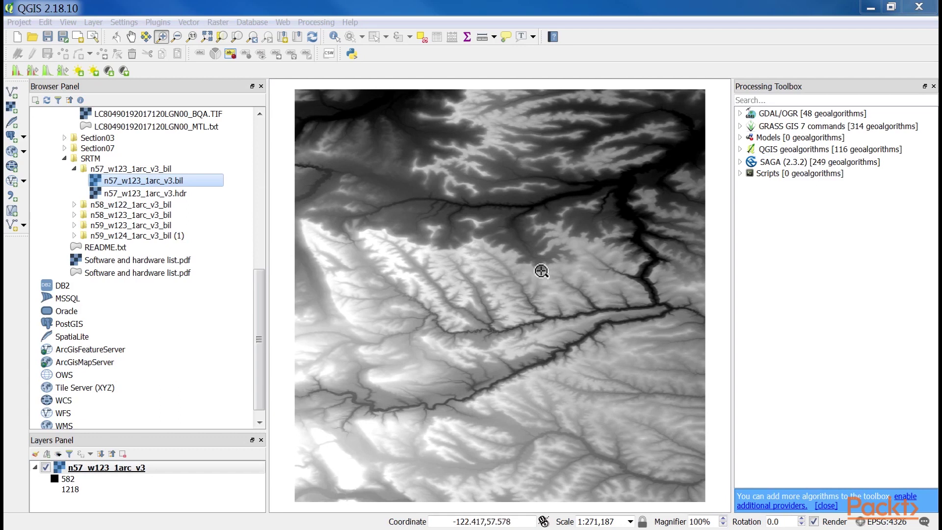
left_click_drag(175, 435, 141, 114)
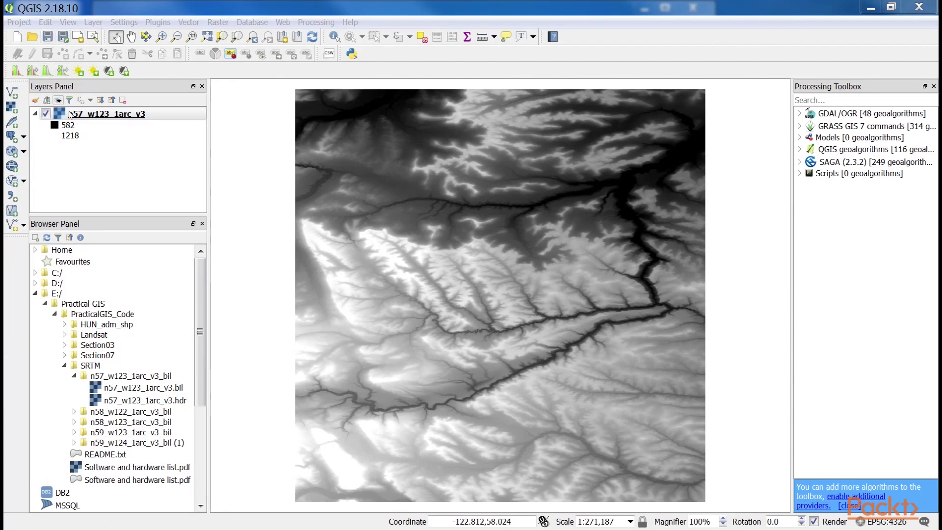
double_click(107, 113)
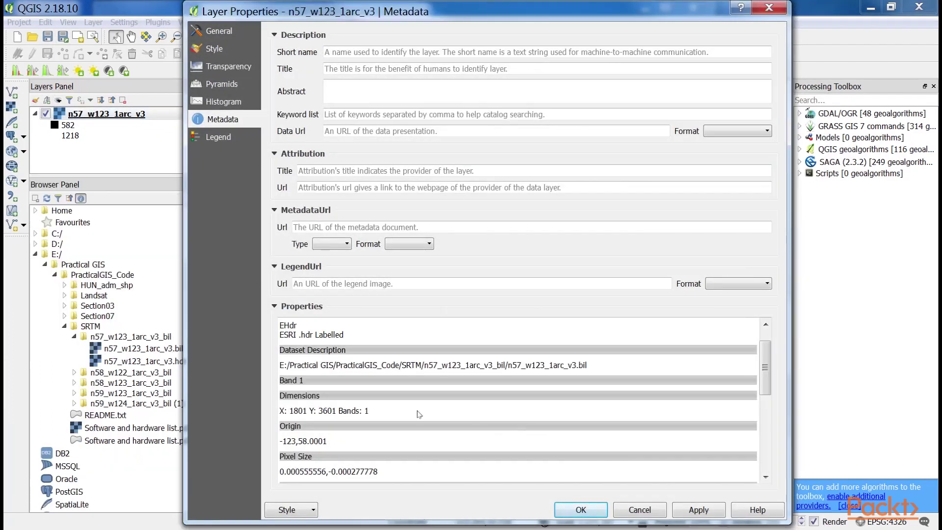
left_click_drag(295, 366, 602, 371)
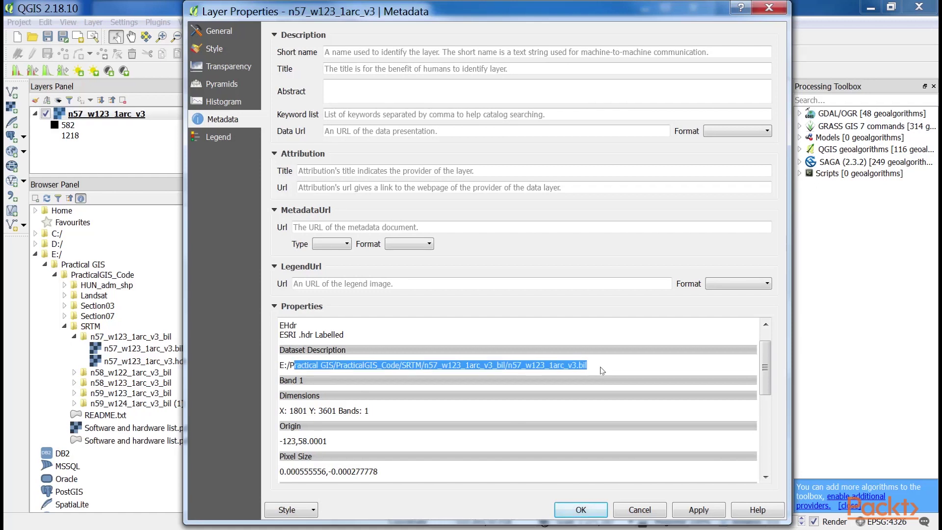
key("Escape")
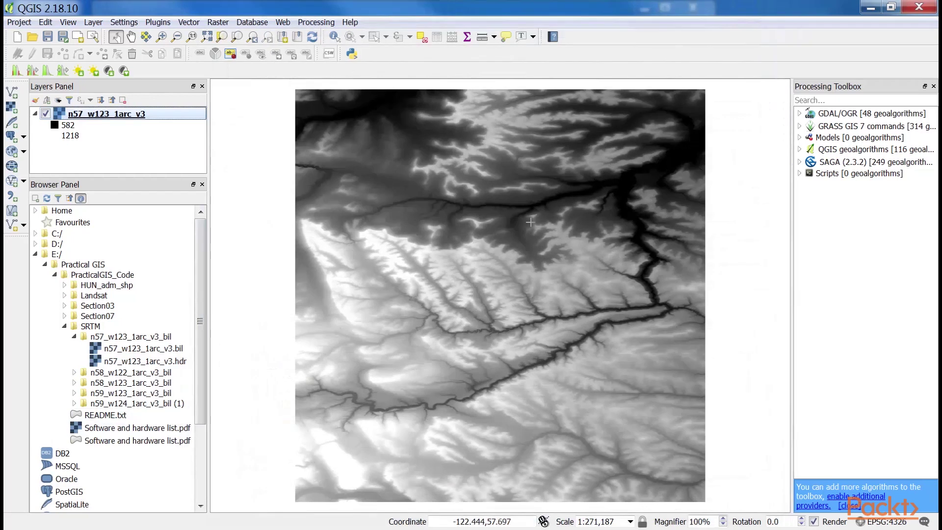
Zoom the map to about 1:1,052 so individual elevation cells are visible.
scroll(551, 288, "up", 3)
scroll(543, 284, "up", 6)
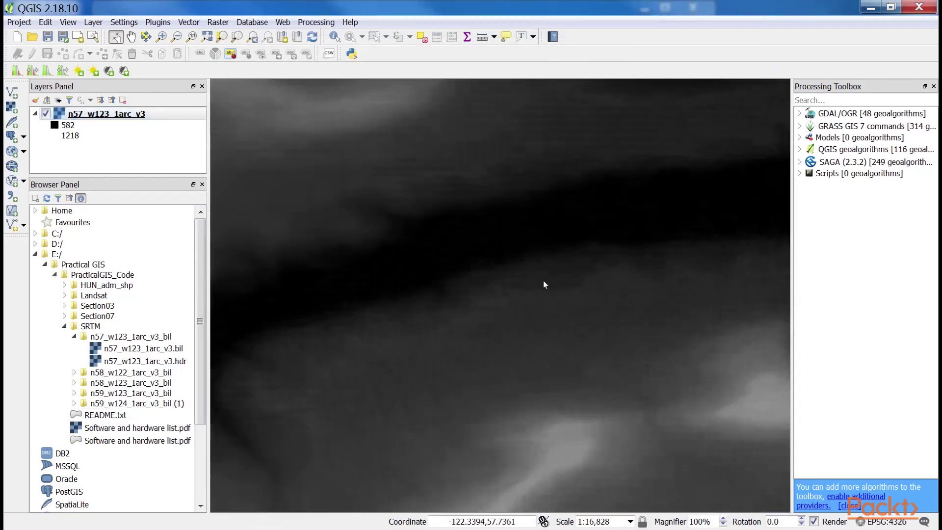
scroll(543, 284, "up", 1)
scroll(612, 320, "down", 1)
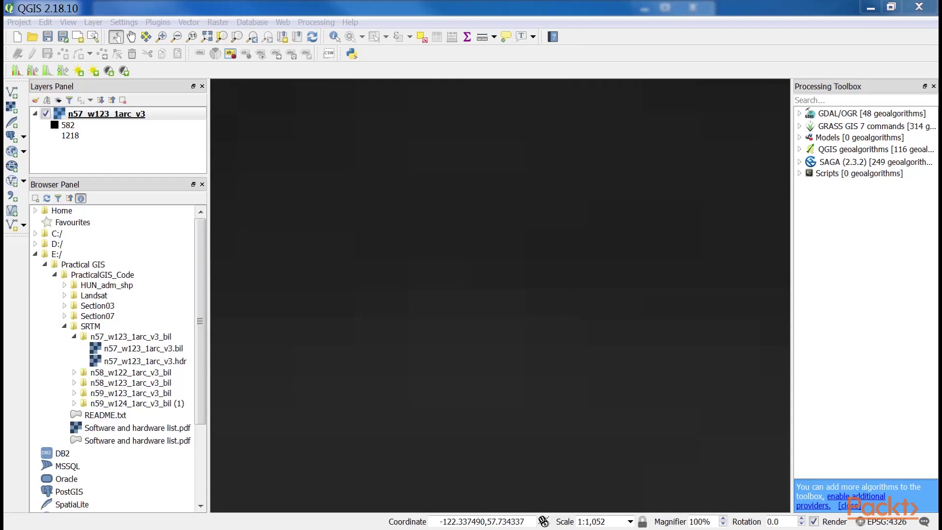
Identify several raster cells and read their Band 1 elevation values, such as 680.
left_click(334, 37)
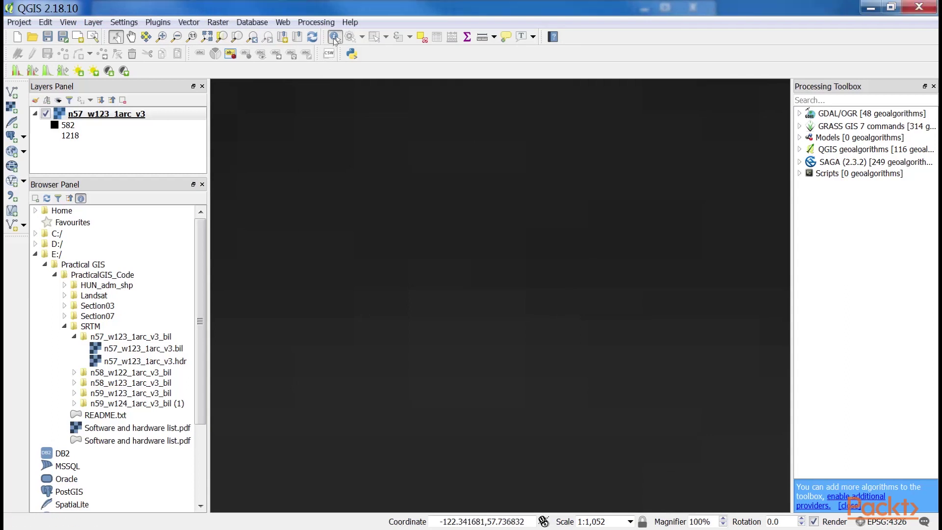
left_click(549, 282)
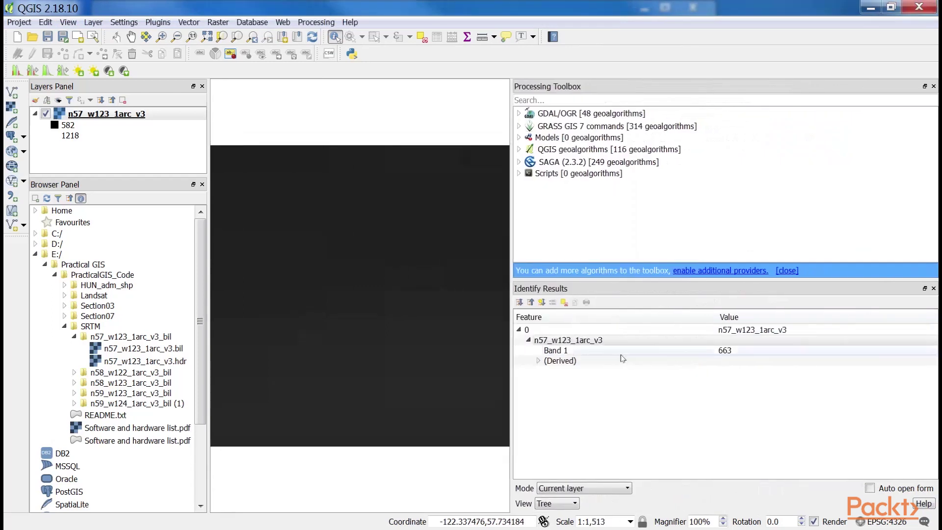
left_click(769, 352)
left_click(395, 238)
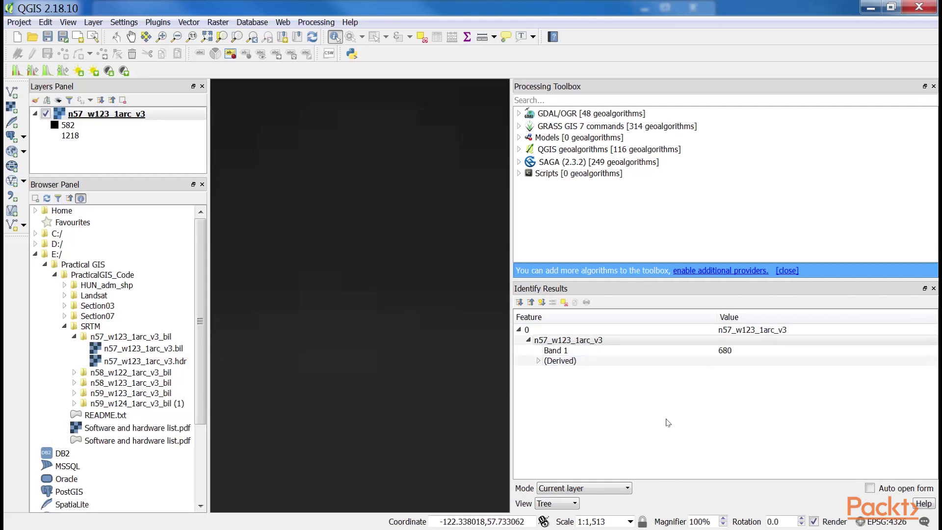
left_click(367, 235)
left_click(337, 300)
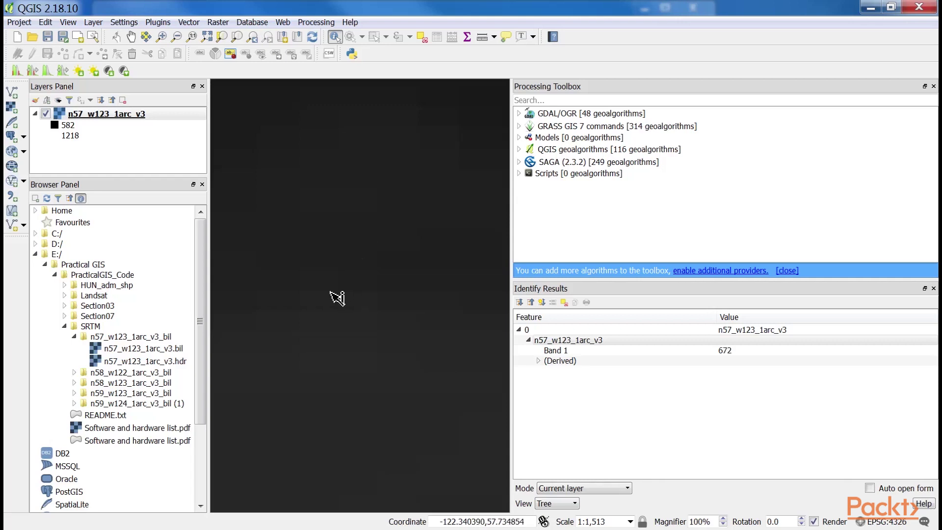
left_click(352, 395)
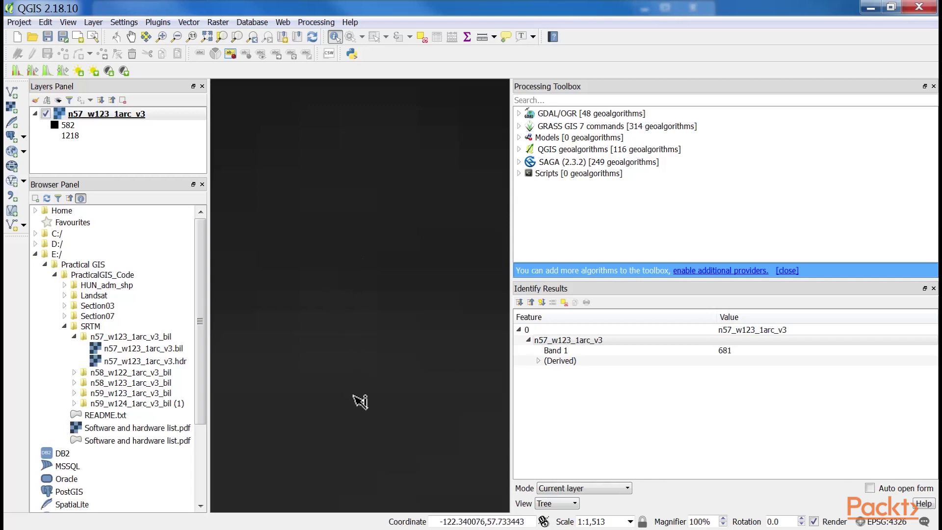
left_click(345, 440)
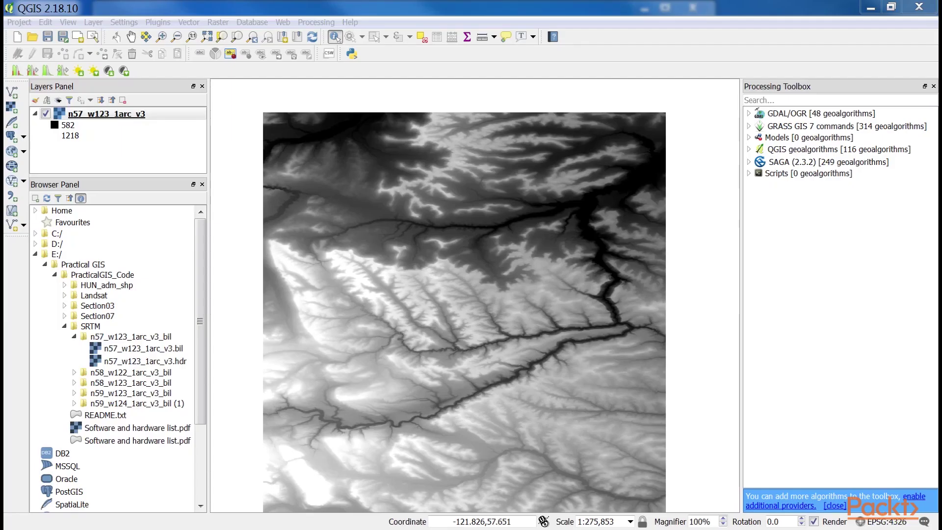
Open the Properties of the n57_w123_1arc_v3 layer.
left_click(92, 116)
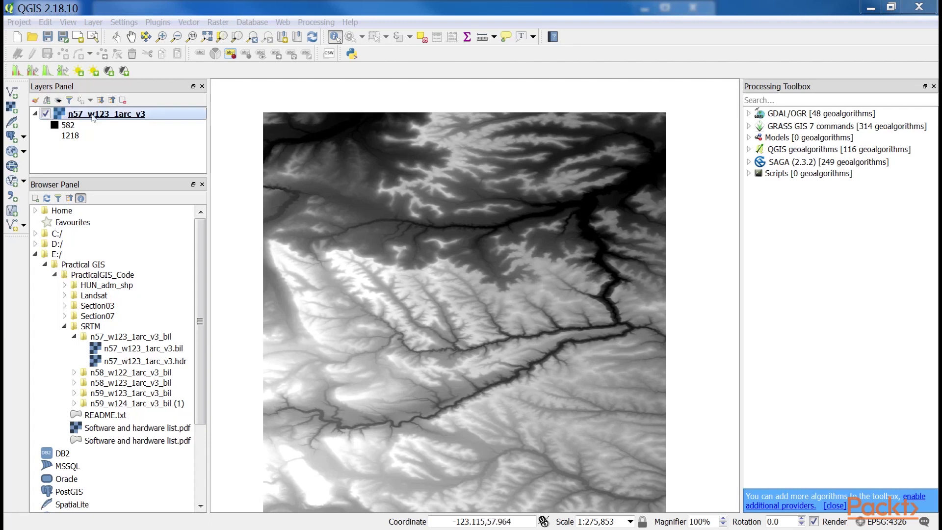
right_click(92, 116)
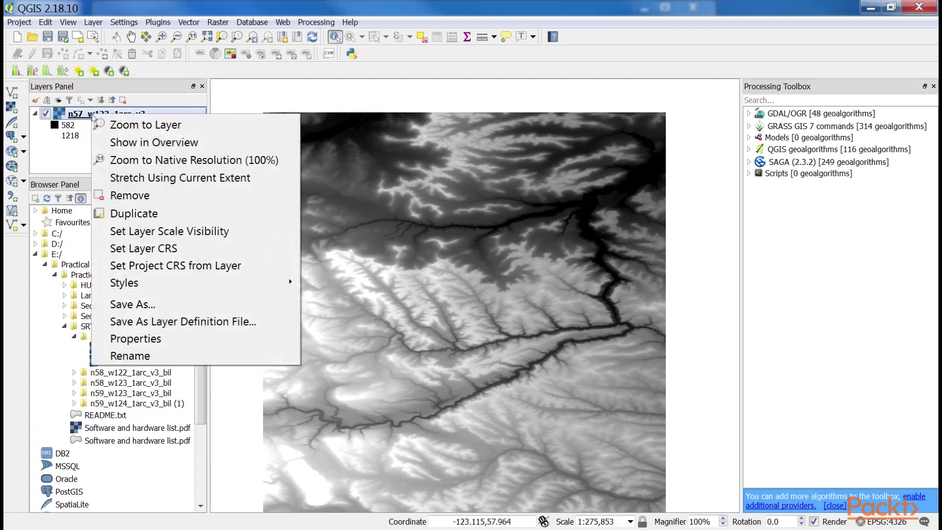
left_click(136, 338)
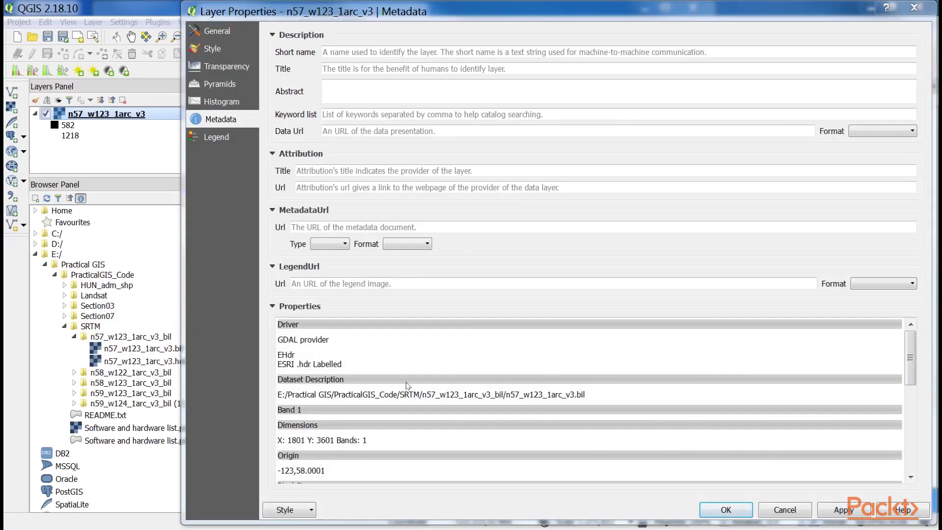
Review the metadata: pixel size 0.000555556, no-data value -32767, Int16 data type.
scroll(407, 386, "down", 3)
scroll(407, 386, "up", 3)
scroll(407, 385, "down", 2)
left_click_drag(368, 386, 343, 386)
double_click(289, 397)
scroll(367, 413, "down", 2)
triple_click(320, 372)
scroll(417, 396, "down", 2)
left_click_drag(334, 342, 275, 344)
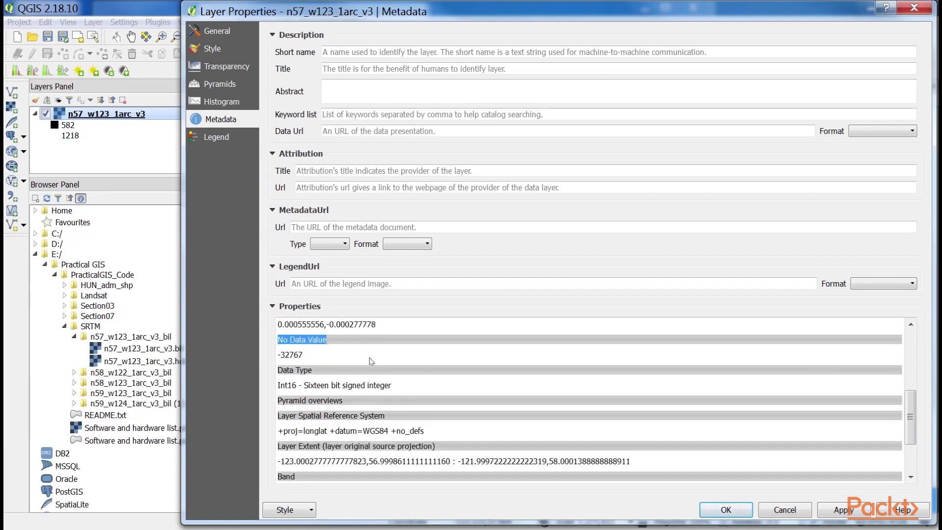
scroll(371, 361, "down", 1)
left_click_drag(332, 342, 276, 348)
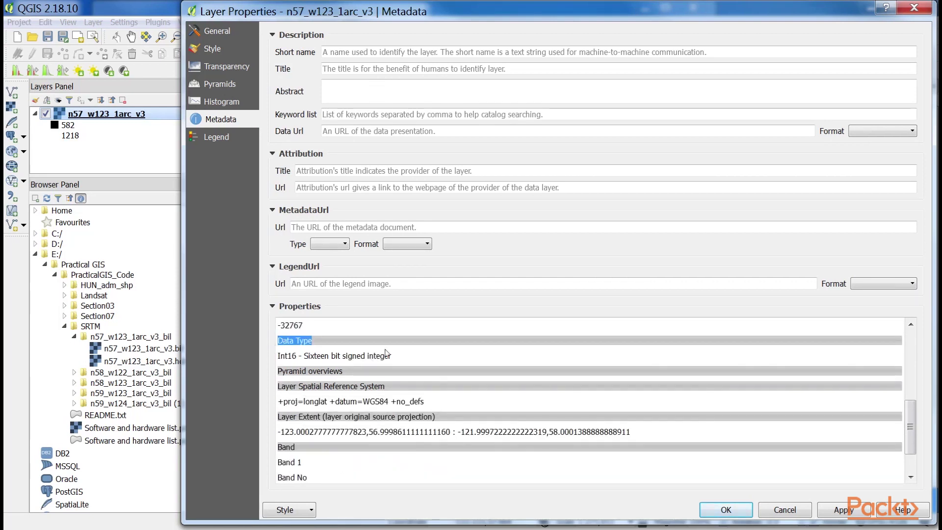